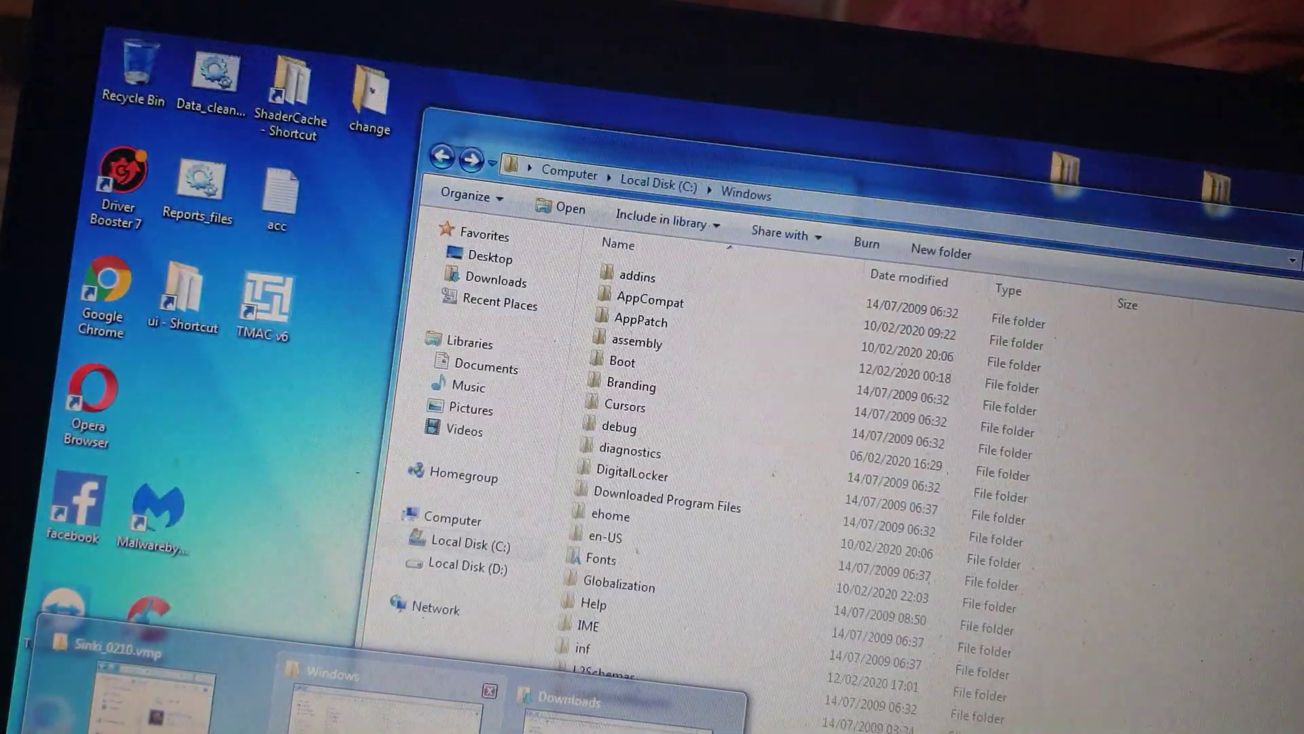
# Navigate from Local Disk (C:) to Windows\SoftwareDistribution\Download
pyautogui.click(387, 703)
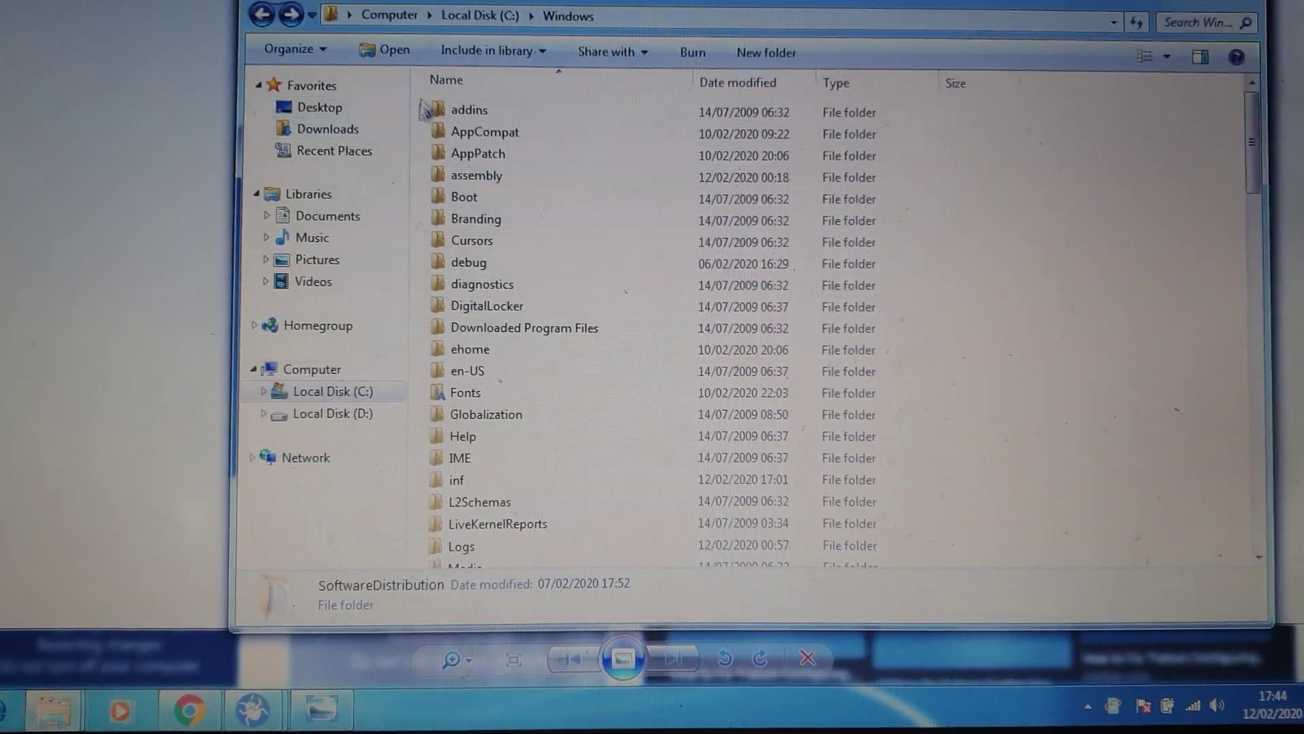
pyautogui.click(656, 182)
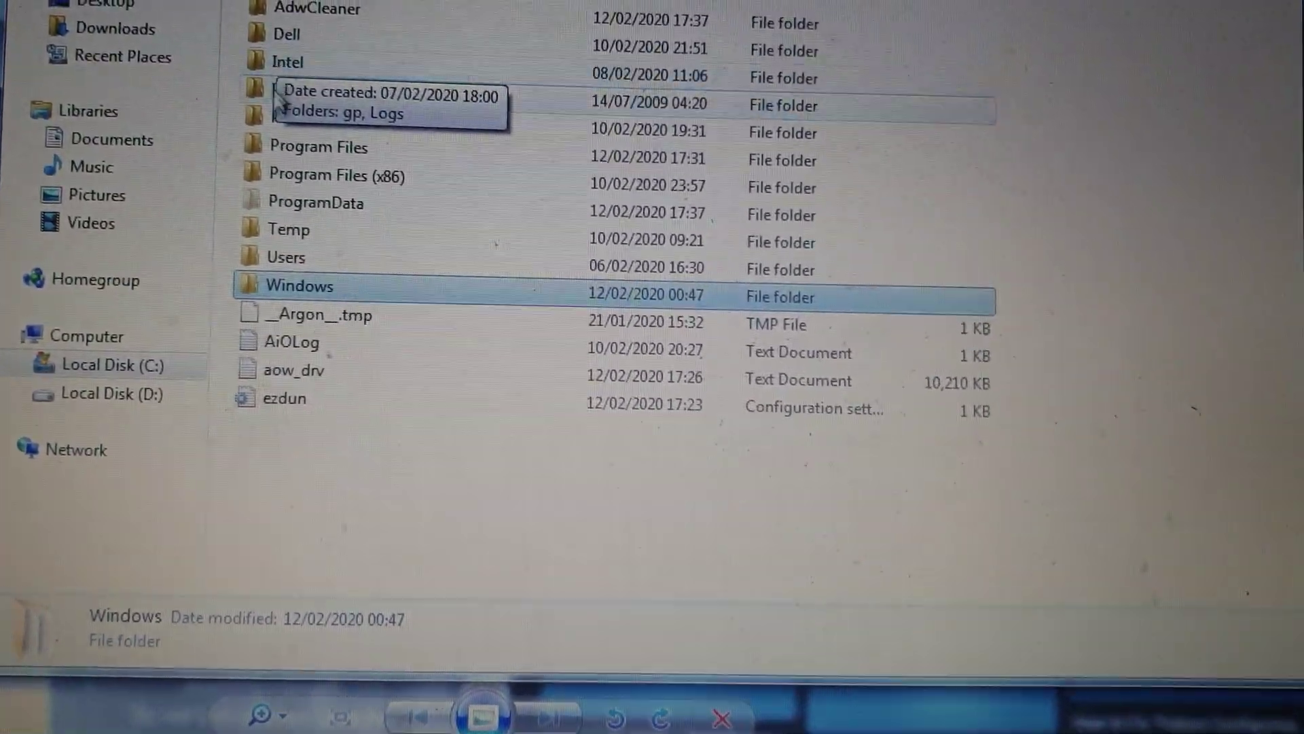
pyautogui.doubleClick(302, 290)
pyautogui.scroll(-7, 359, 249)
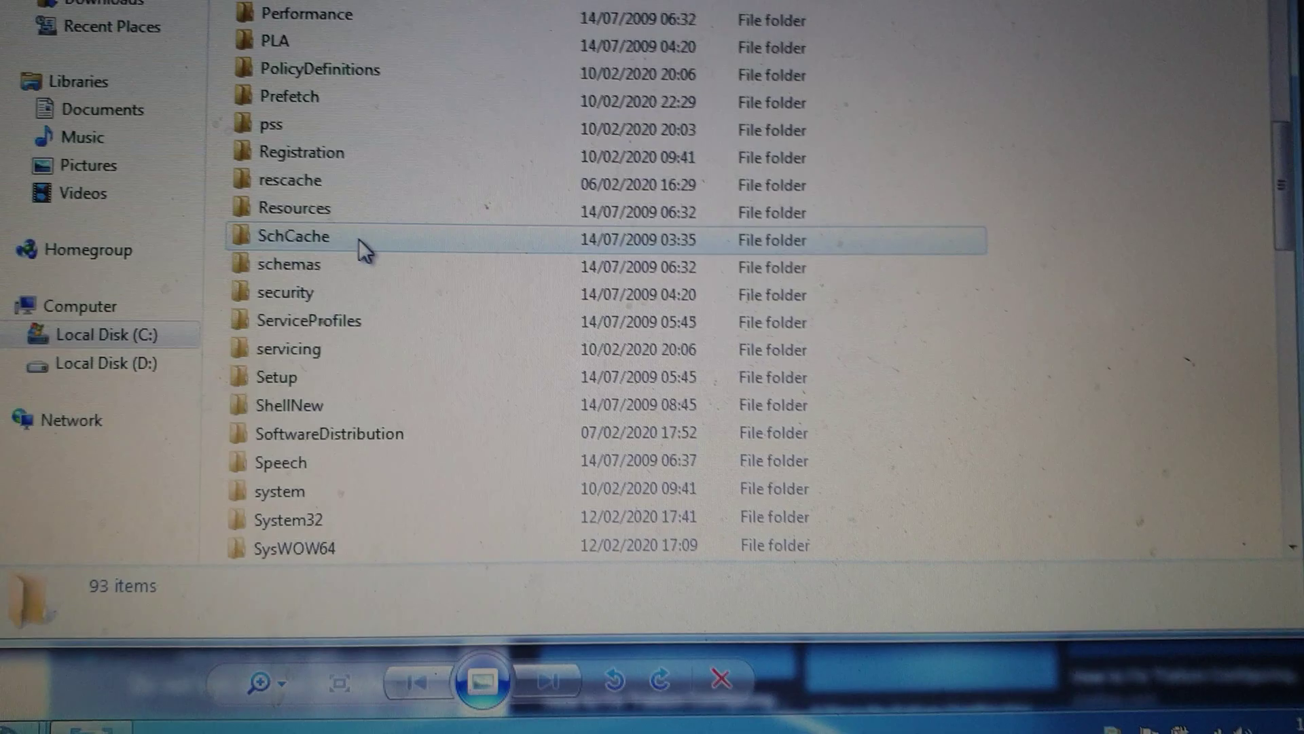
pyautogui.scroll(-7, 355, 242)
pyautogui.doubleClick(326, 27)
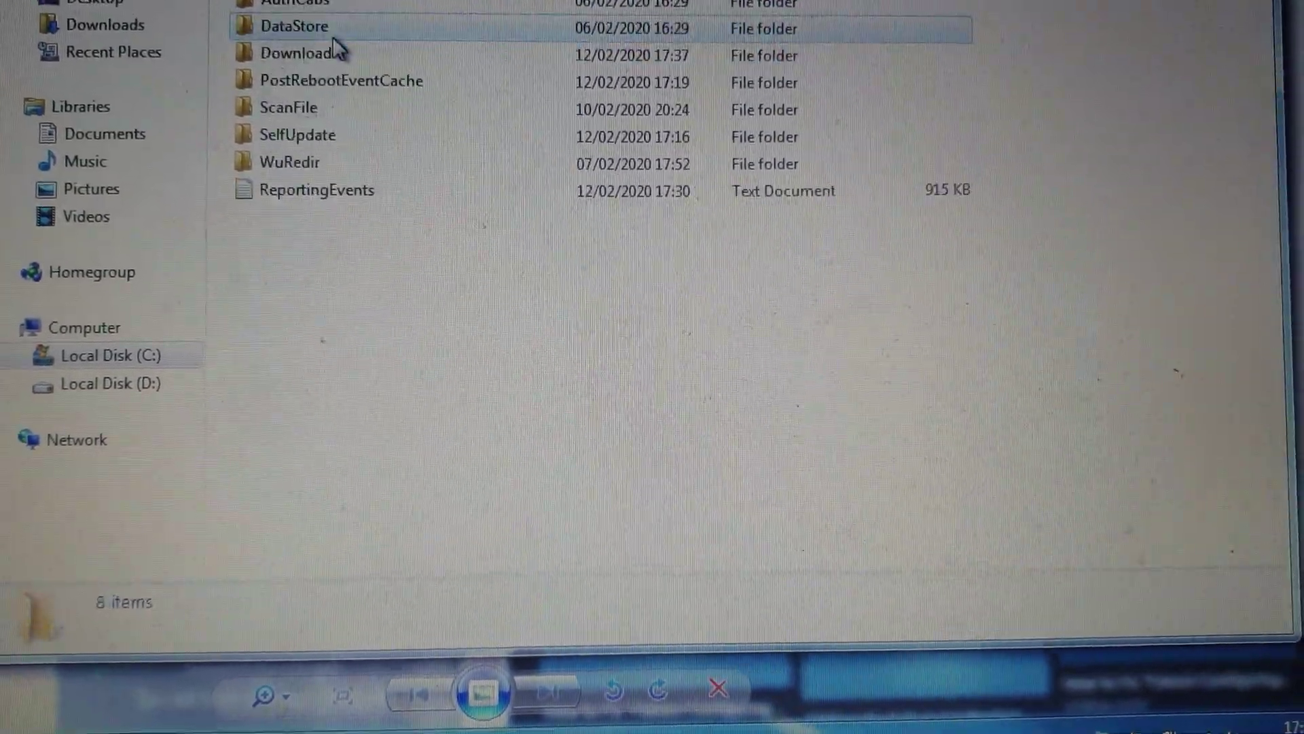
pyautogui.doubleClick(296, 50)
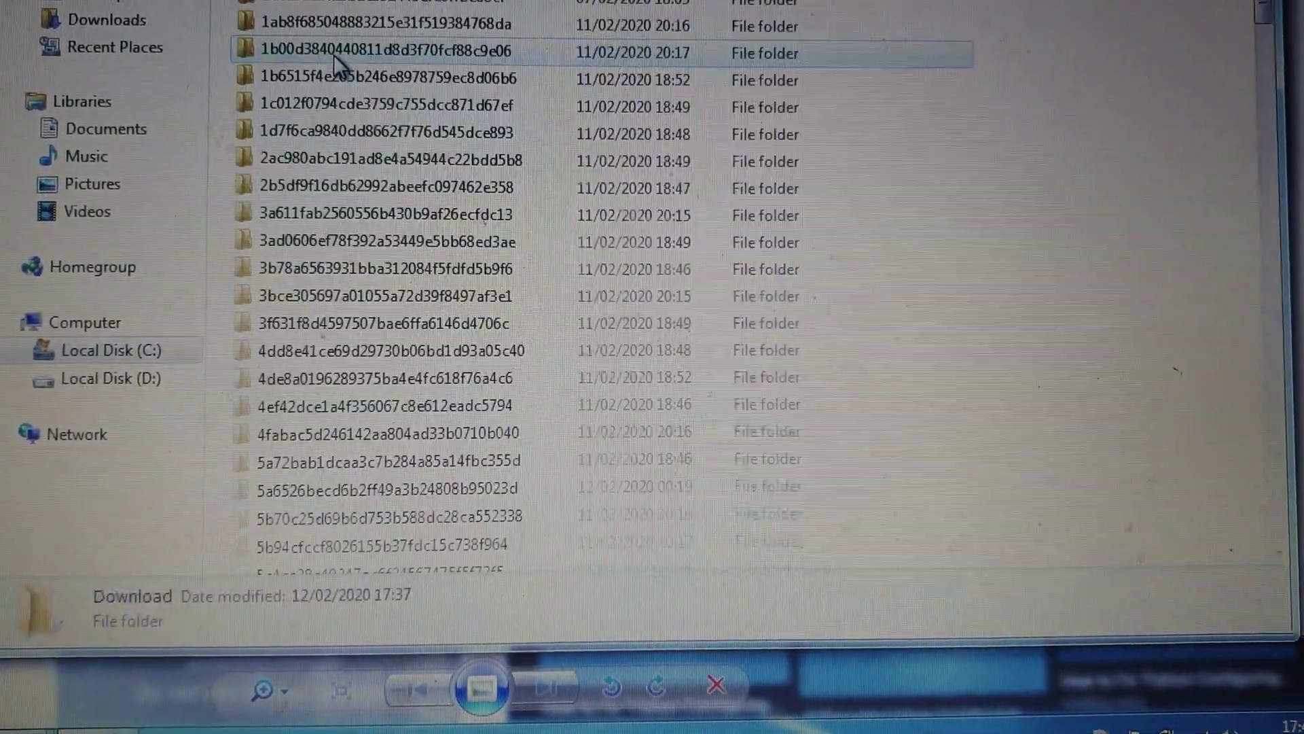
# Cancel an accidental rename and select all 236 update folders
pyautogui.rightClick(331, 48)
pyautogui.press('m')
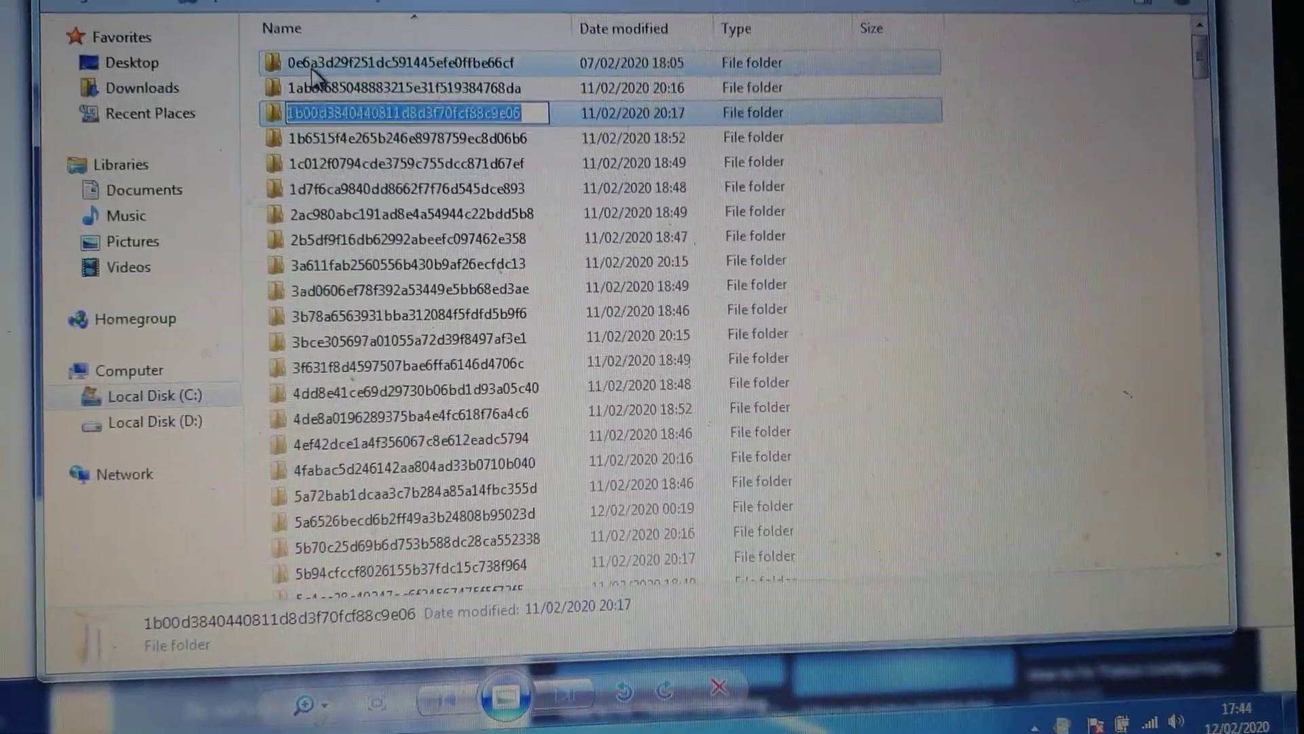
pyautogui.click(311, 66)
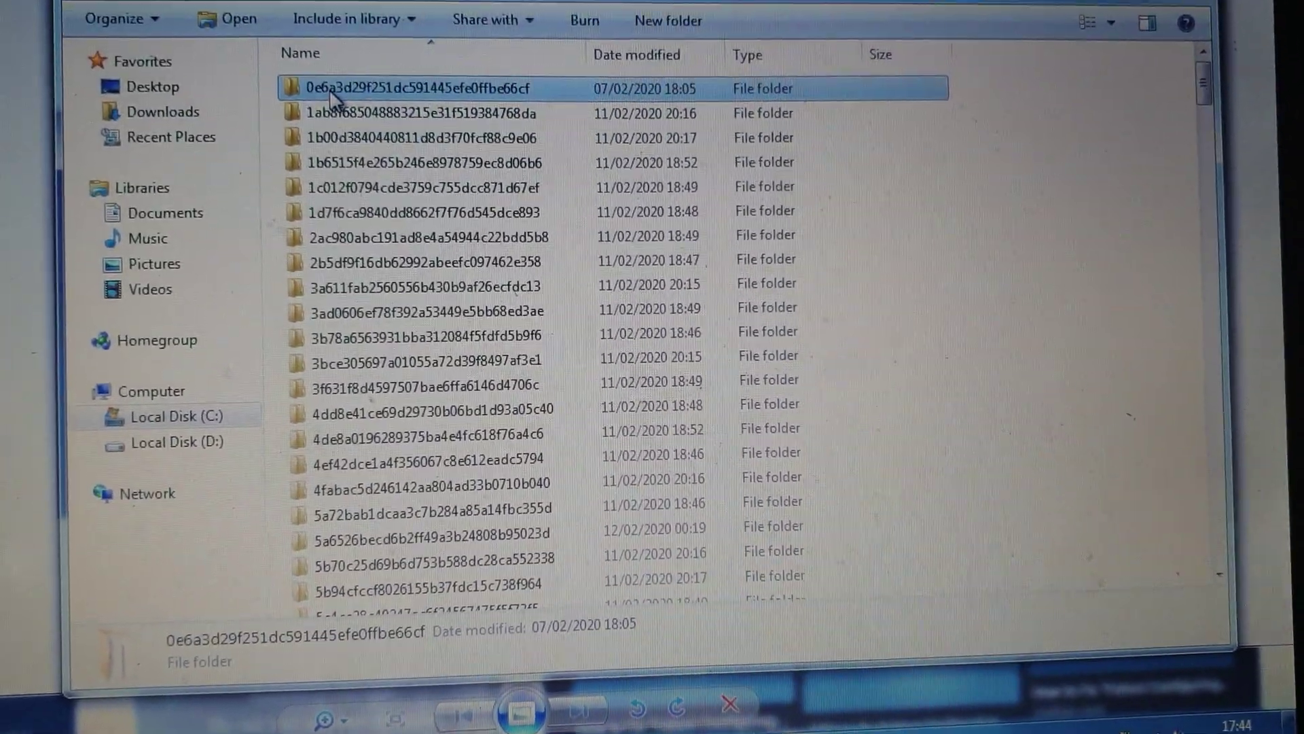
pyautogui.hotkey('ctrl', 'a')
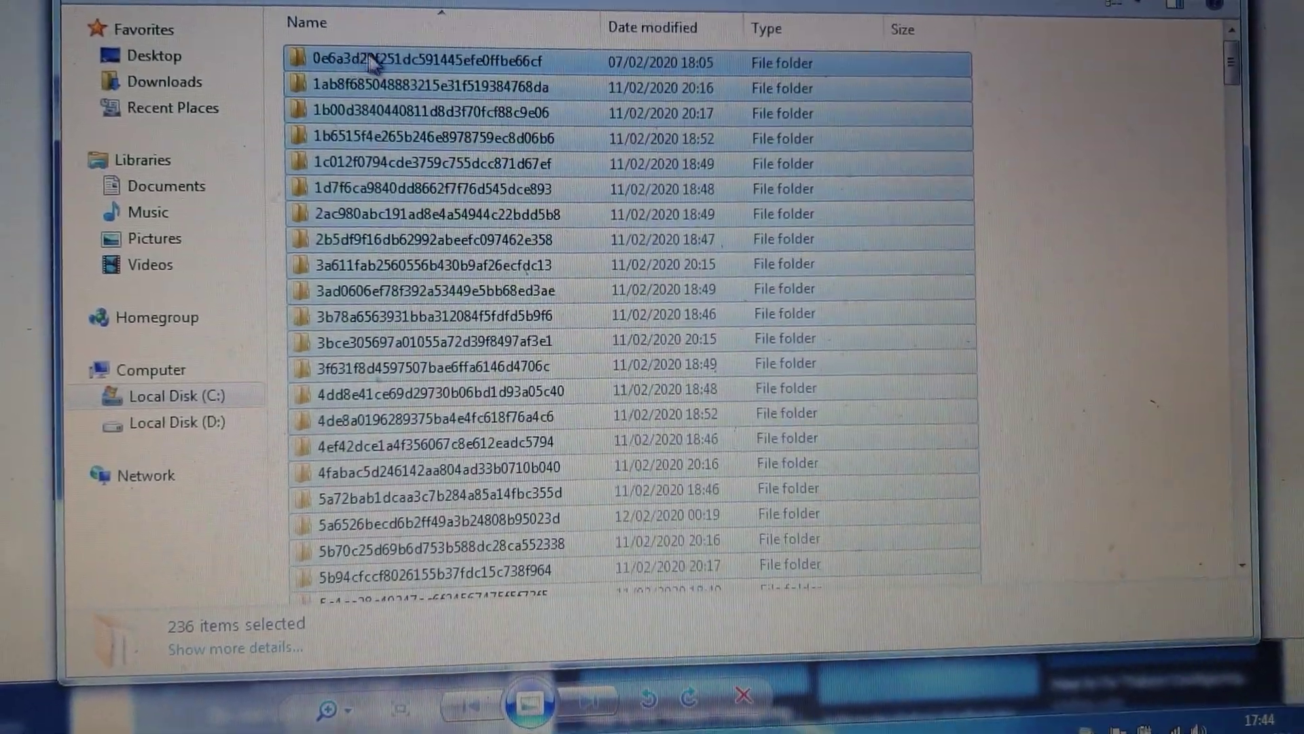
# Delete the 236 selected folders, confirming permanent deletion and continuing past the access warning
pyautogui.rightClick(326, 69)
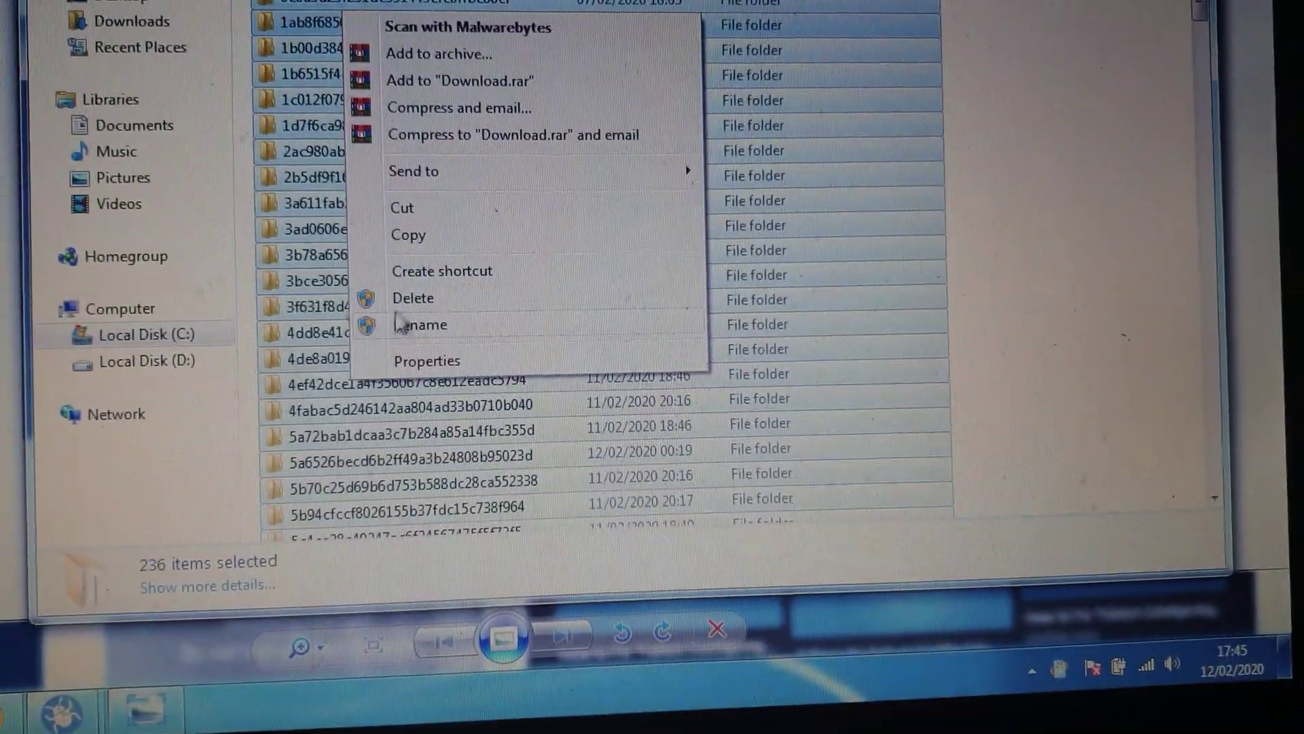
pyautogui.click(420, 326)
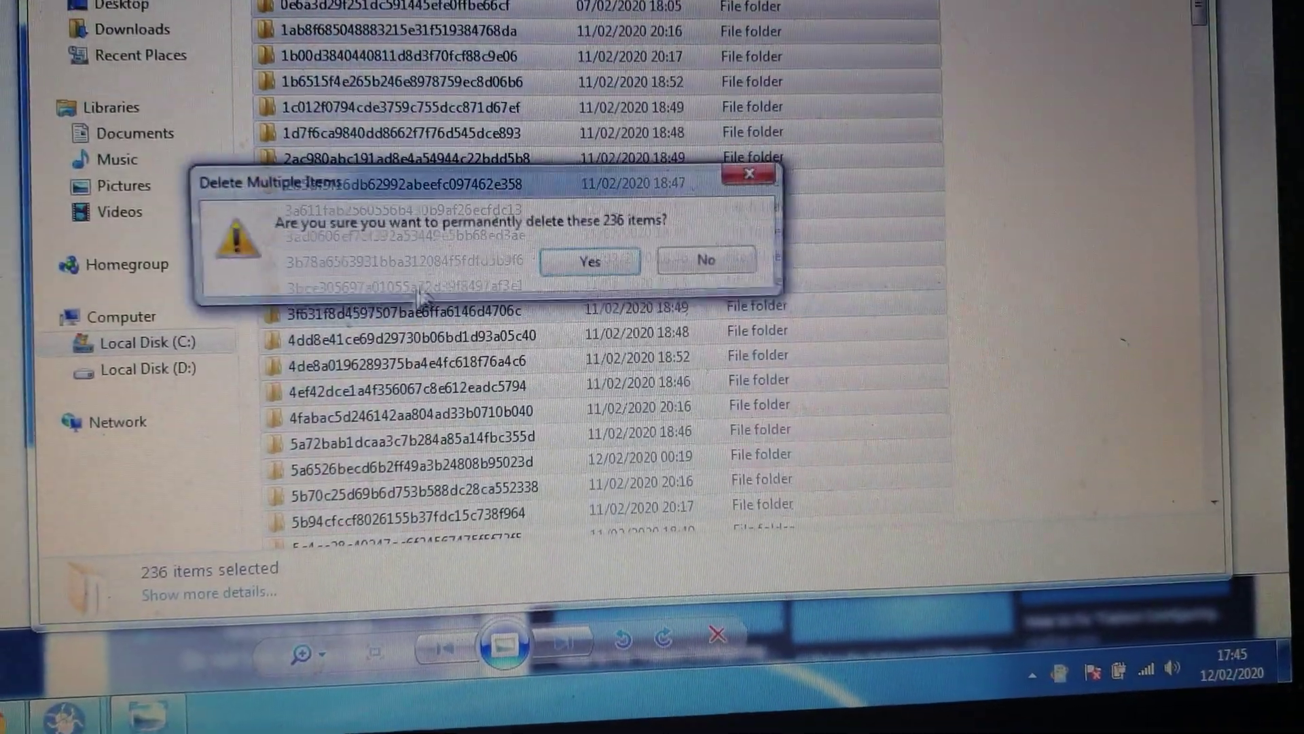
pyautogui.click(591, 271)
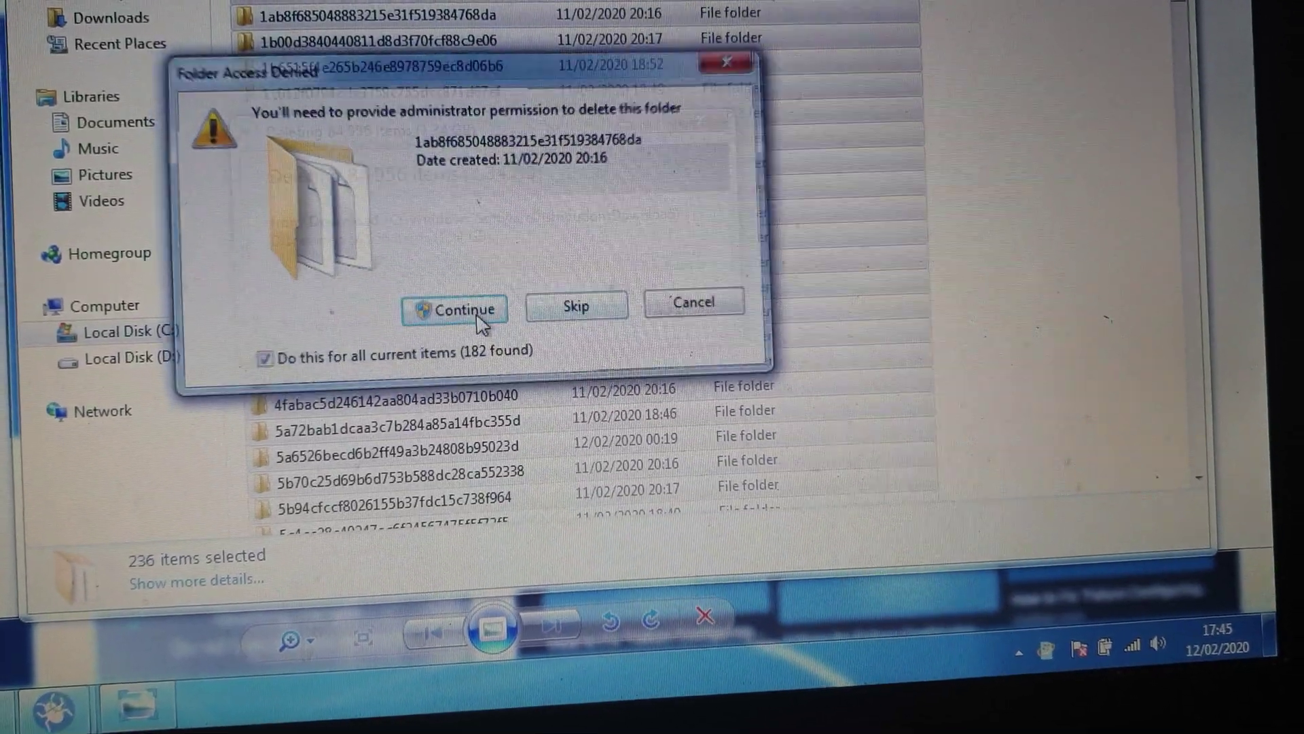
pyautogui.click(463, 311)
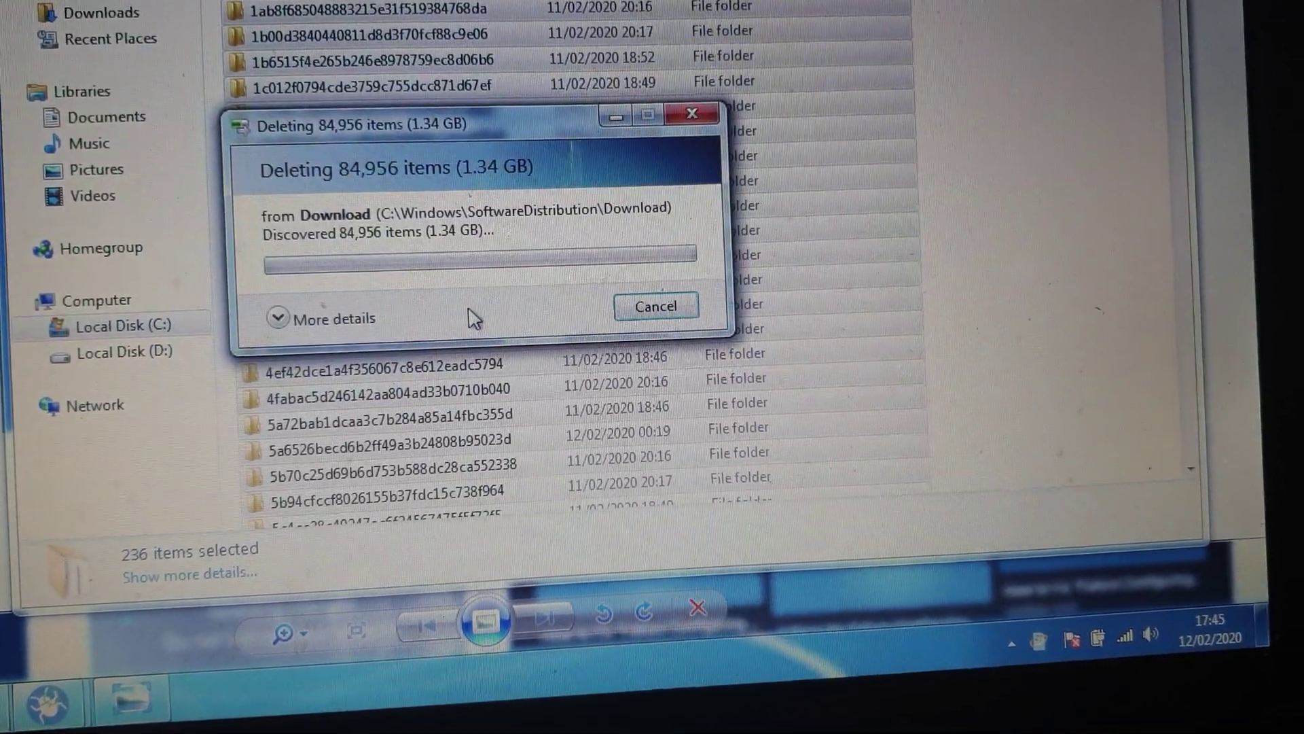